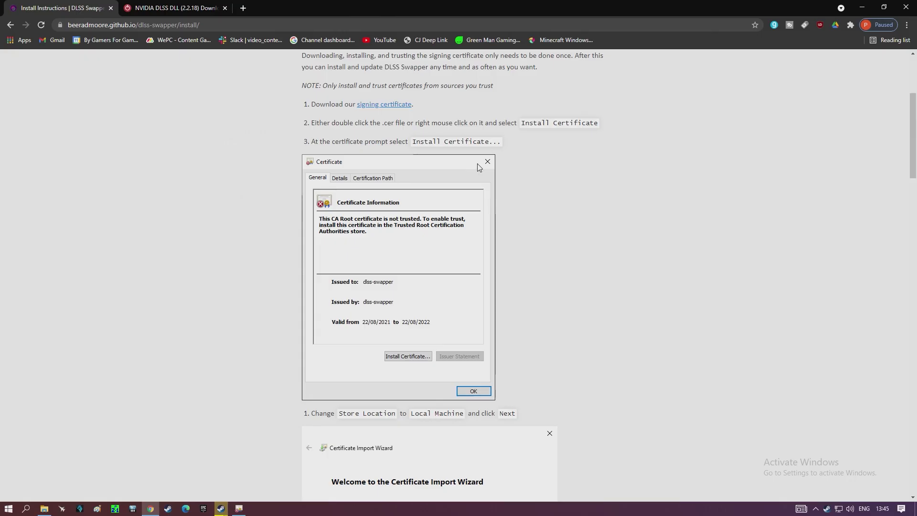
Download and keep dlss-swapper.cer in Chrome, then open it past the security warning
scroll(492, 191, "up", 4)
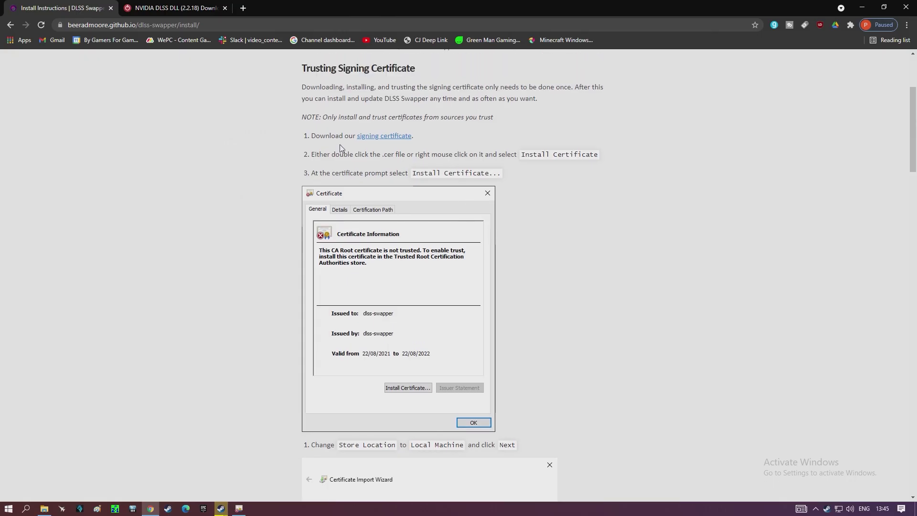
left_click(385, 299)
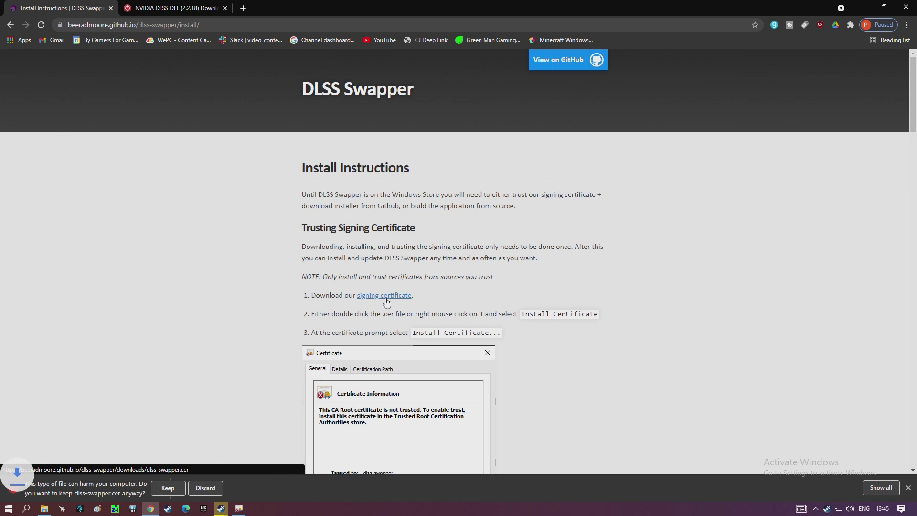
left_click(163, 491)
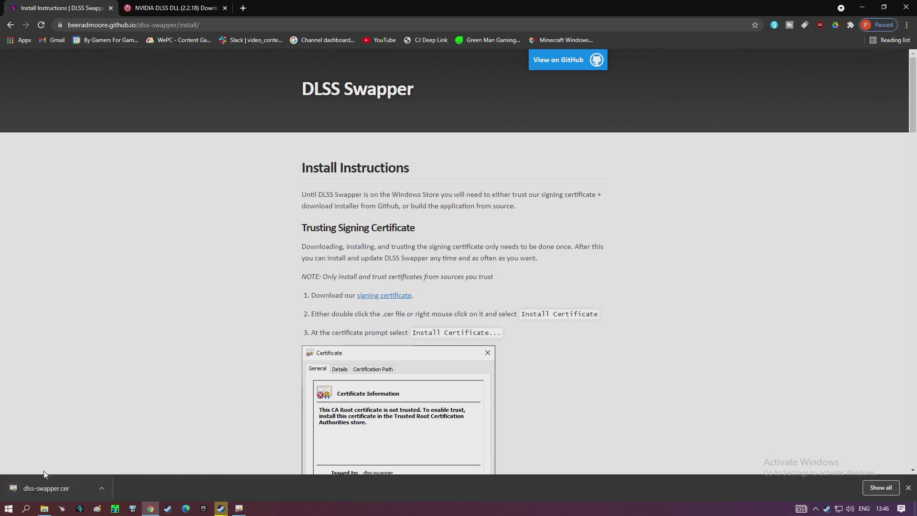
left_click(42, 487)
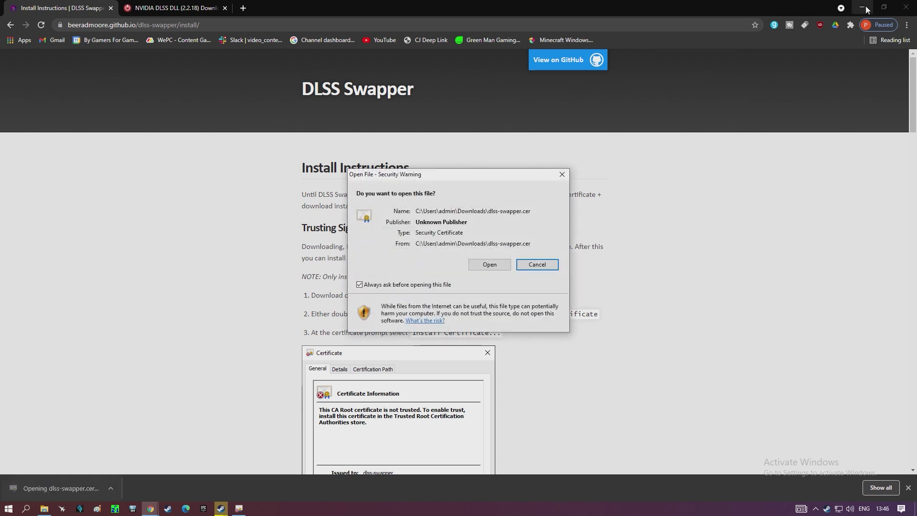
left_click(864, 8)
left_click(489, 265)
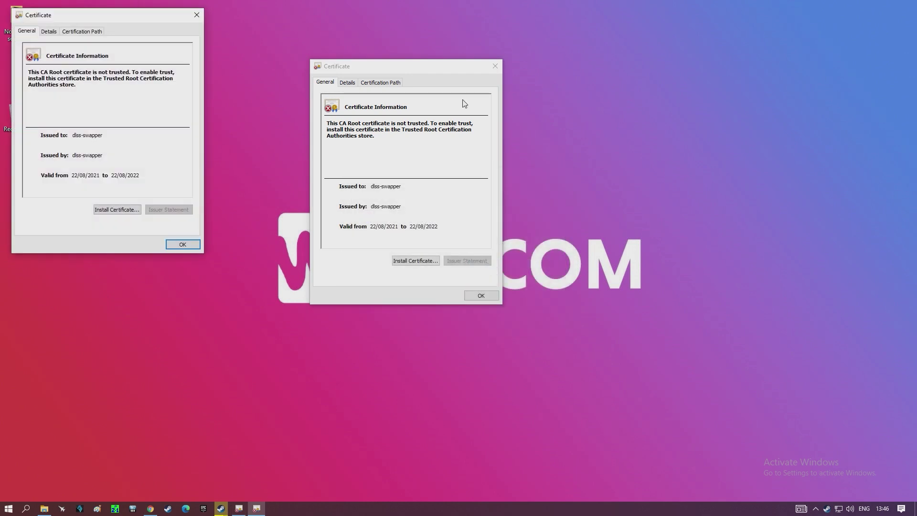
Start the dlss-swapper certificate install and grant administrator permission
left_click(495, 67)
left_click_drag(111, 15, 455, 78)
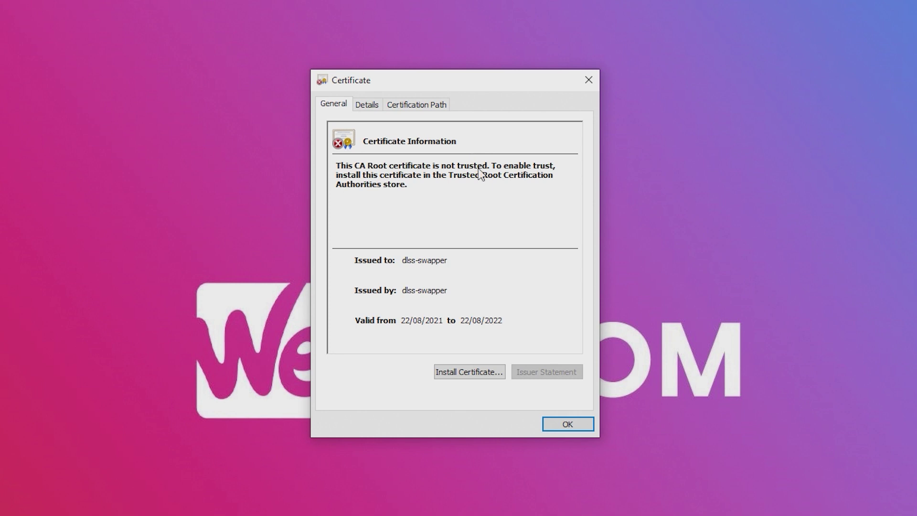
left_click(483, 372)
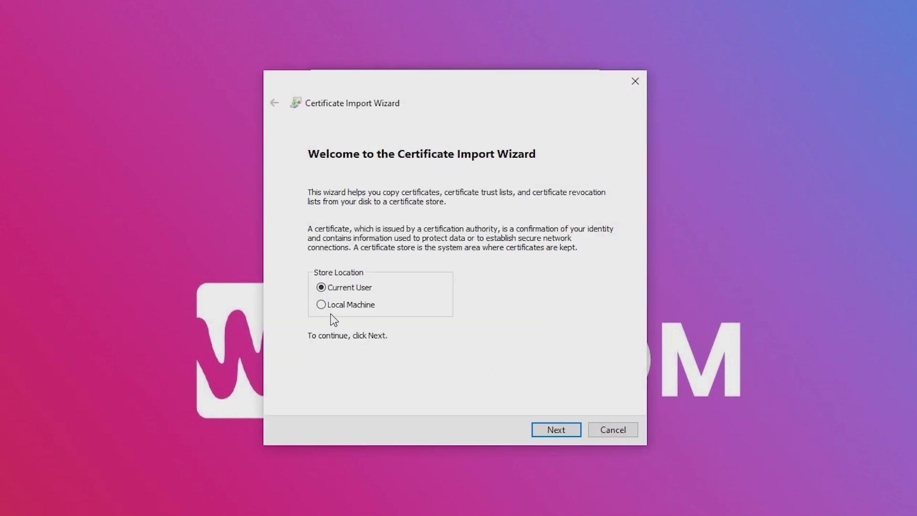
left_click(549, 430)
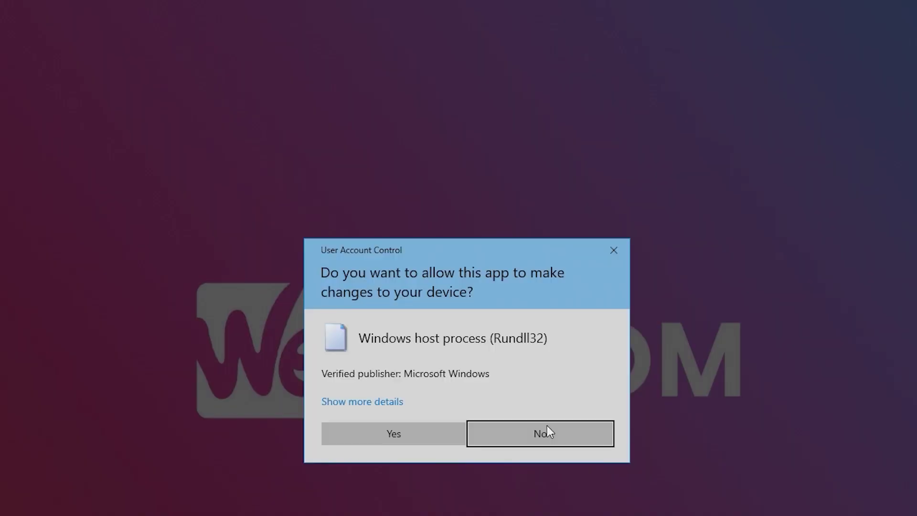
left_click(434, 433)
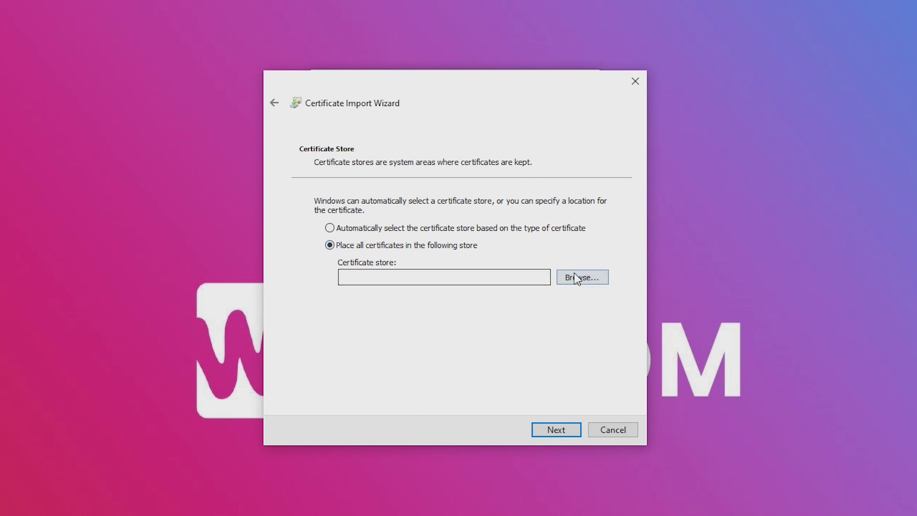
Place the certificate in the Trusted People store and finish the import
left_click(577, 278)
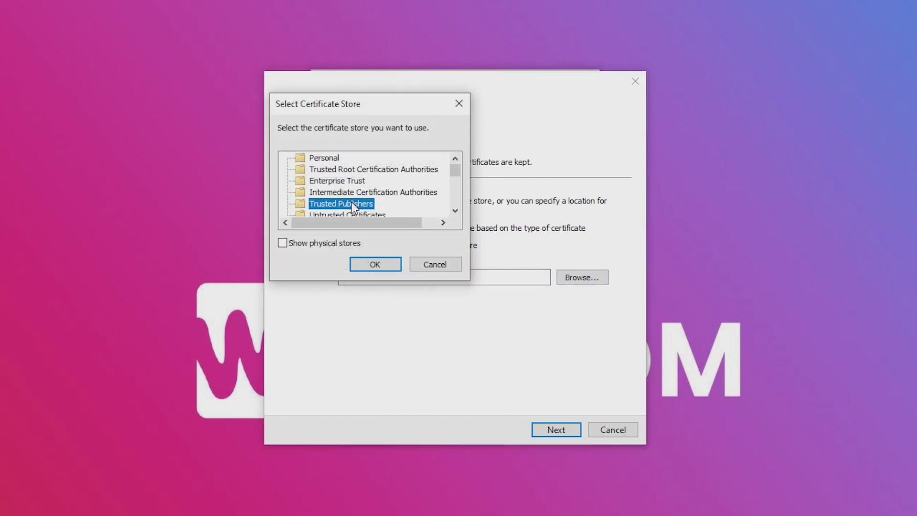
scroll(356, 208, "down", 1)
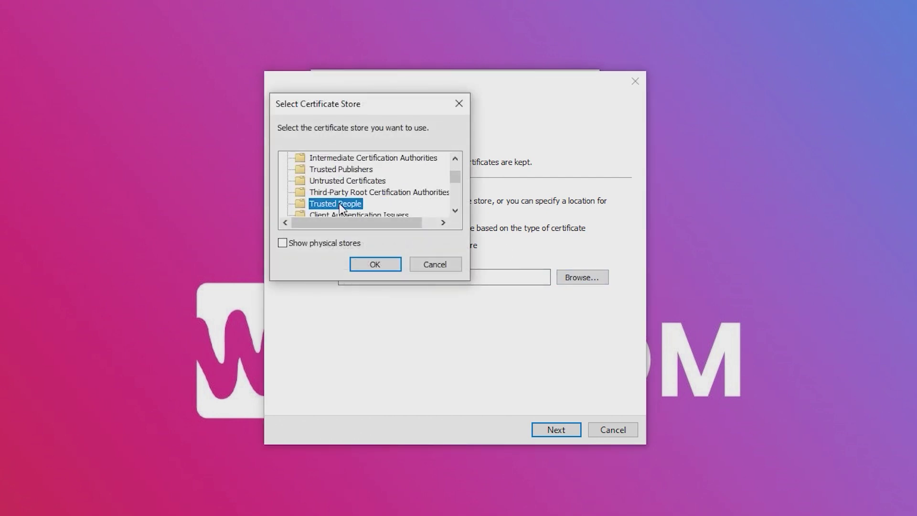
left_click(378, 266)
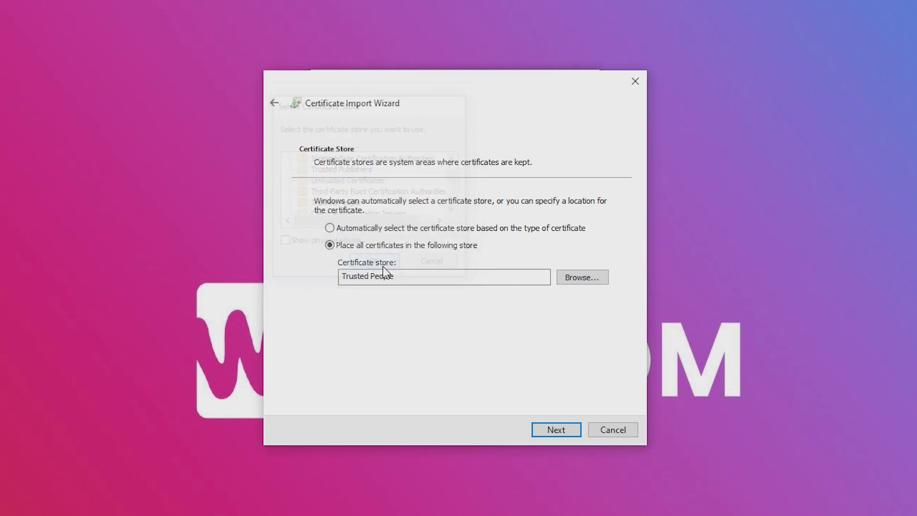
left_click(549, 431)
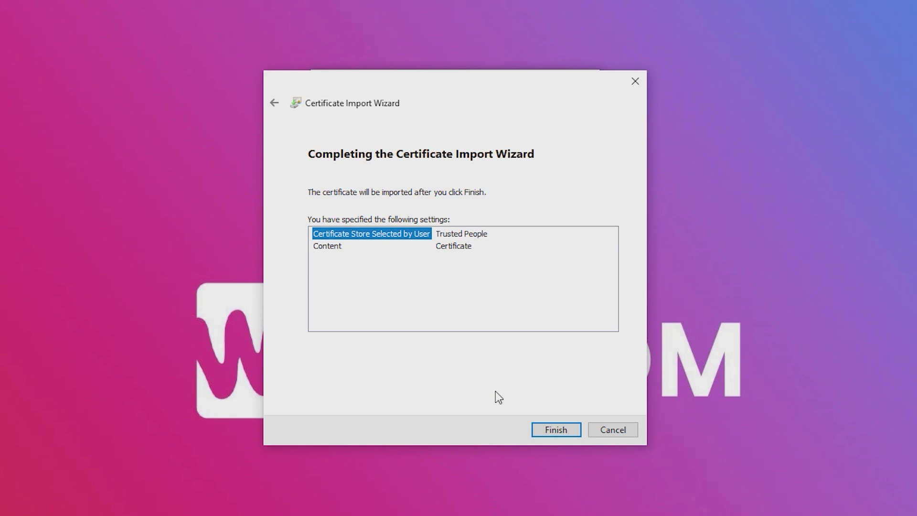
left_click(550, 432)
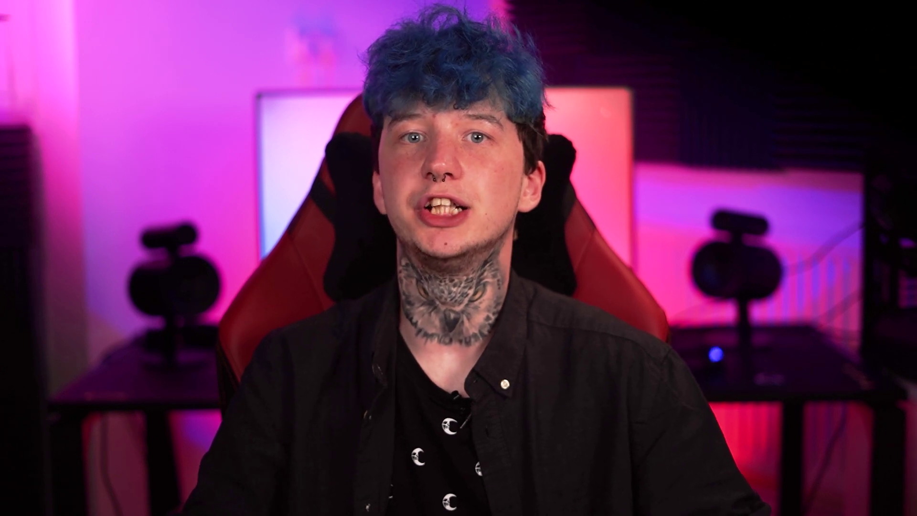
Install the DLSS Swapper package with 'Launch when ready' left checked
double_click(572, 123)
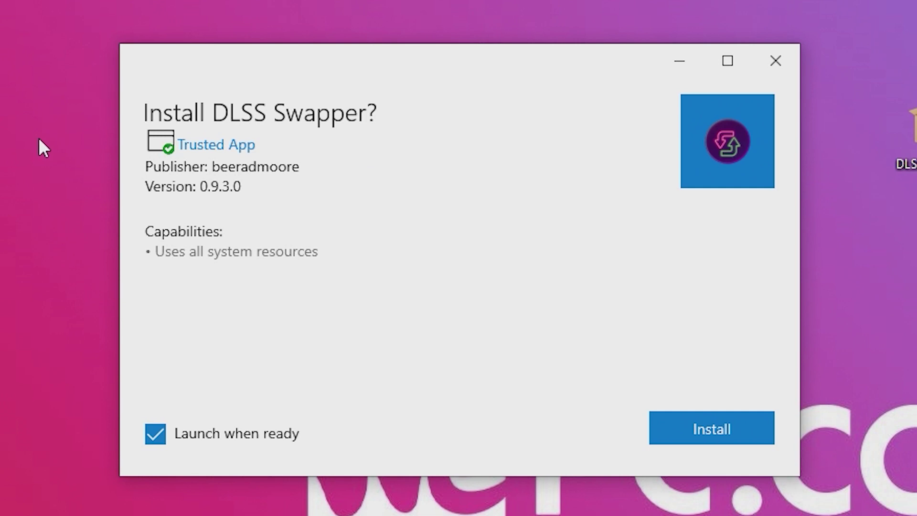
left_click(710, 429)
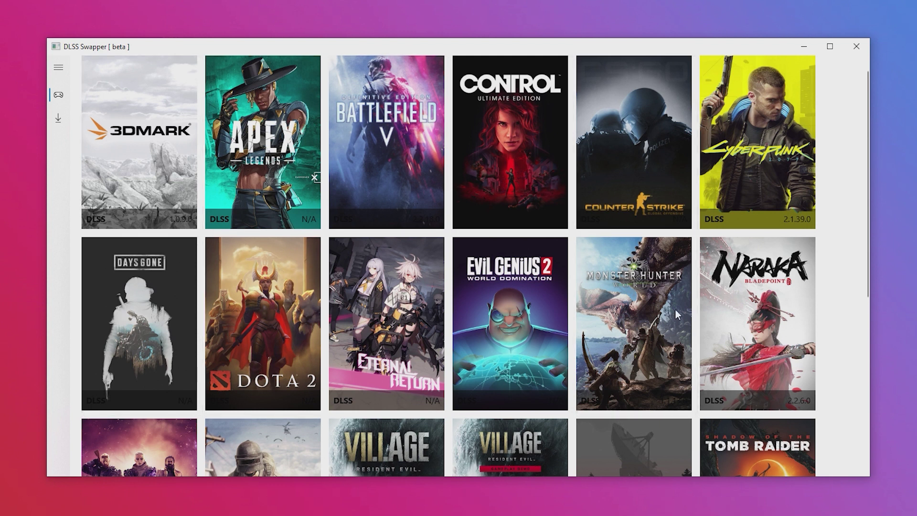
Select DLSS version 2.2.18.0 in Cyberpunk 2077's version dropdown
scroll(582, 264, "down", 5)
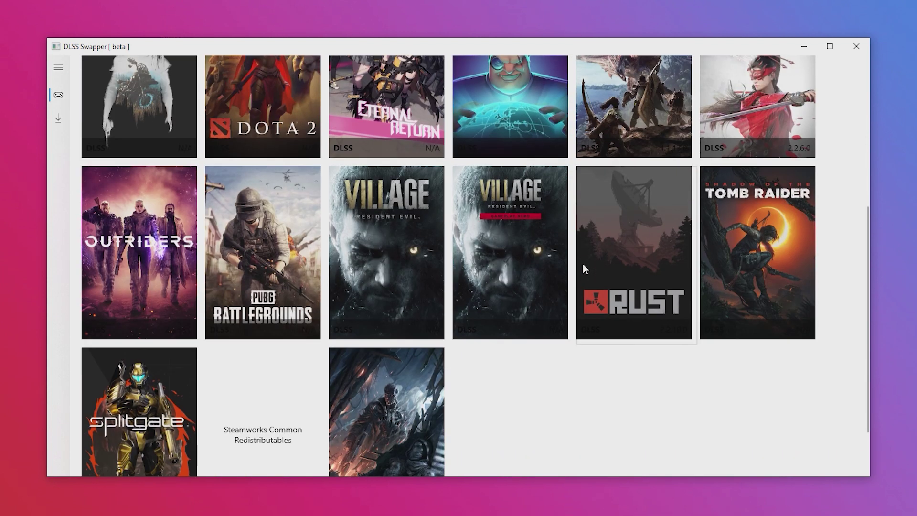
scroll(467, 374, "up", 5)
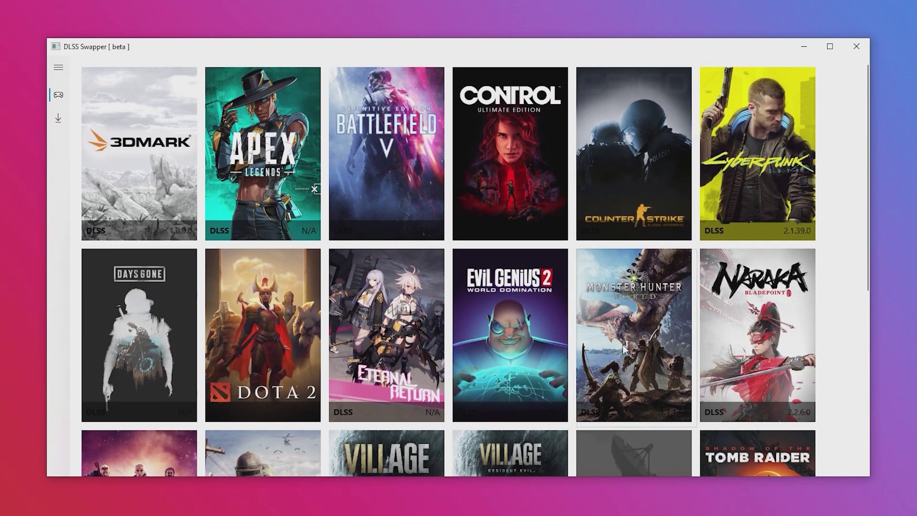
left_click(788, 223)
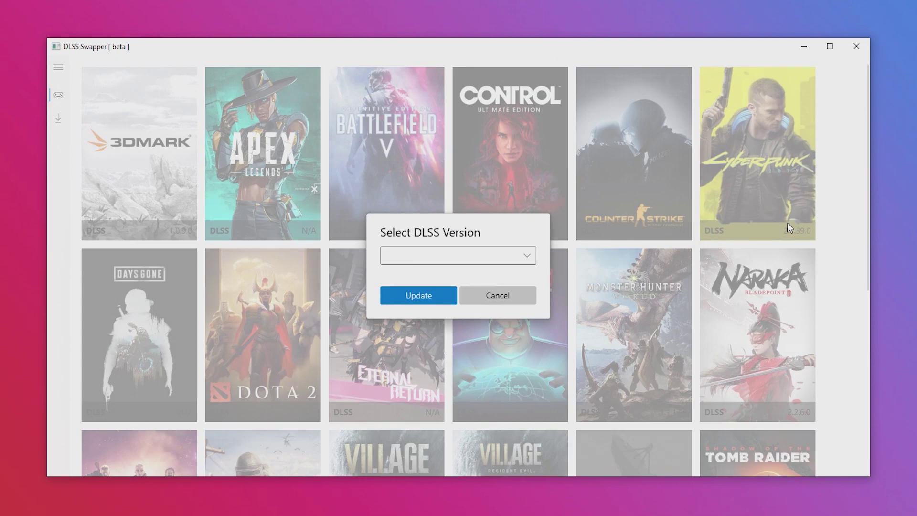
left_click(512, 264)
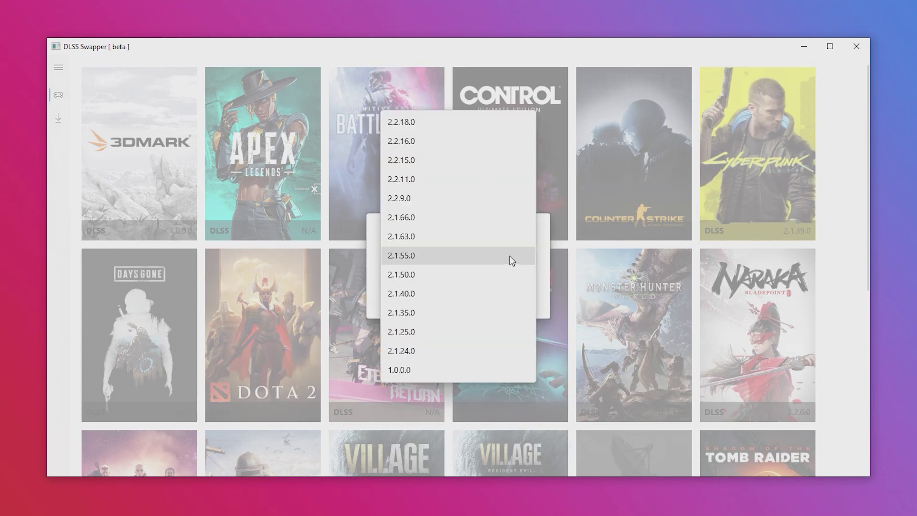
left_click(409, 126)
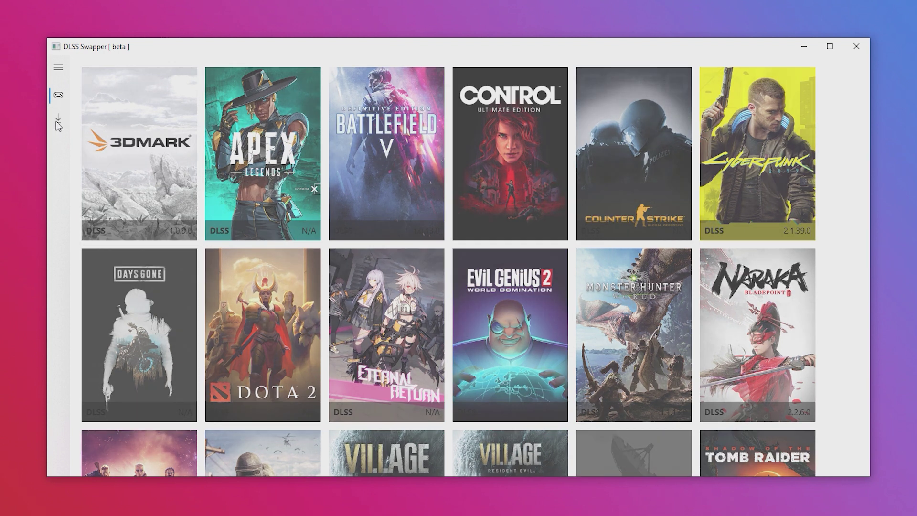
Download DLSS 1.0.0 from the UK server and extract nvngx_dlss_1.0.0.zip
left_click(58, 119)
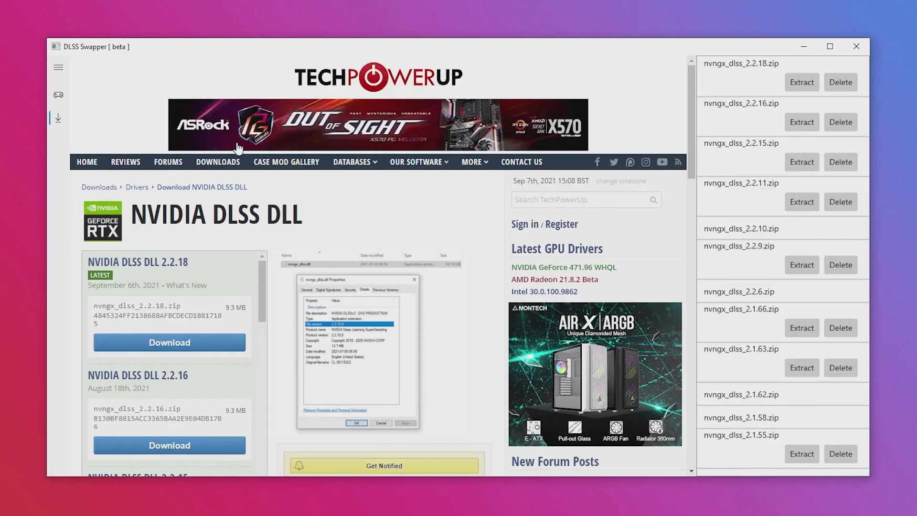
scroll(476, 223, "down", 3)
scroll(189, 264, "down", 20)
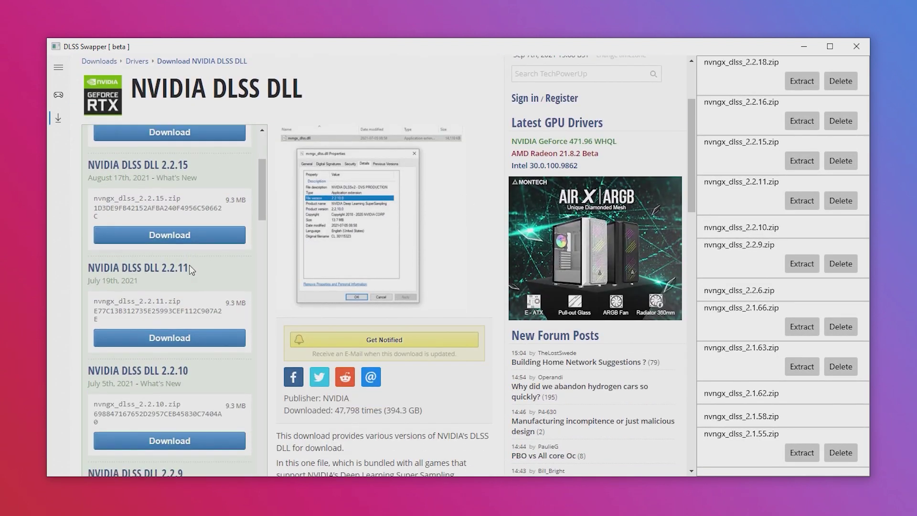
scroll(189, 265, "down", 20)
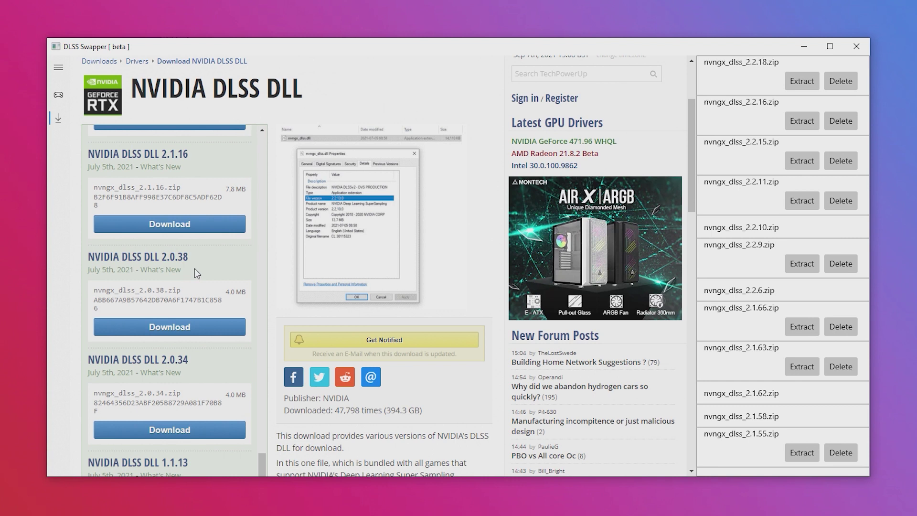
scroll(176, 423, "down", 3)
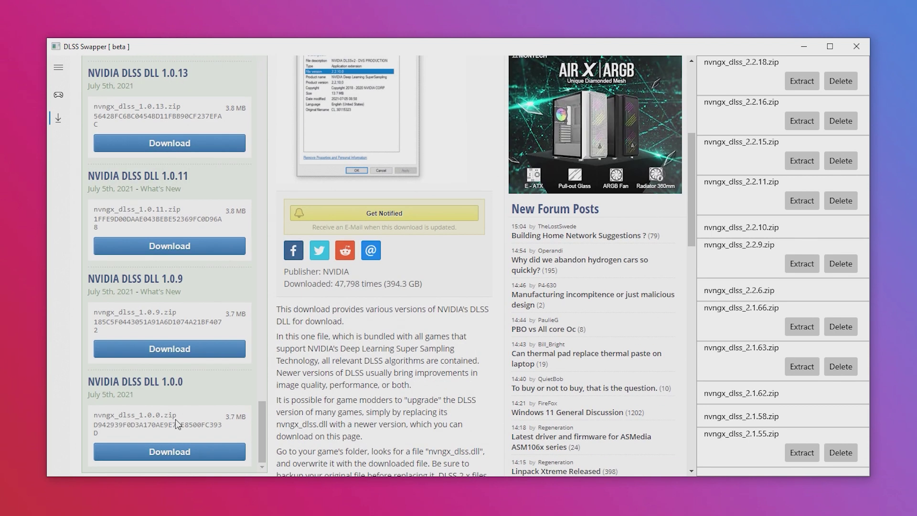
left_click(162, 454)
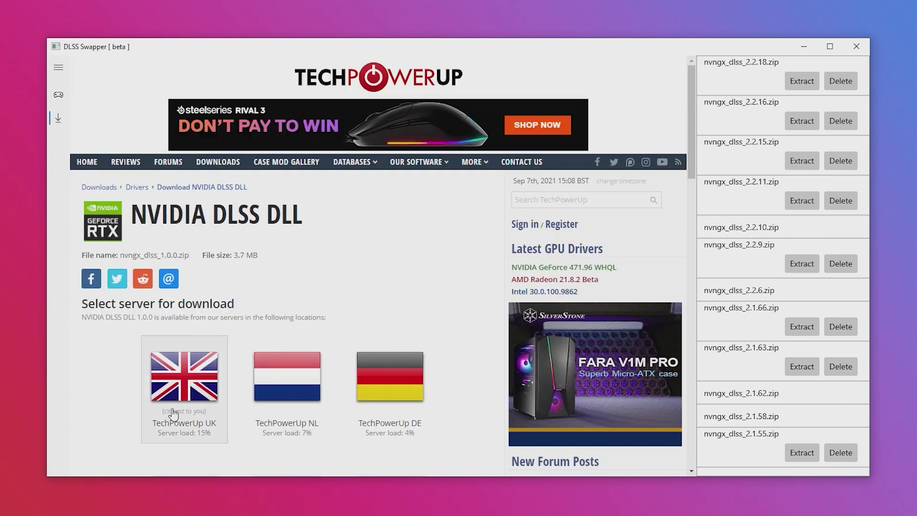
left_click(177, 382)
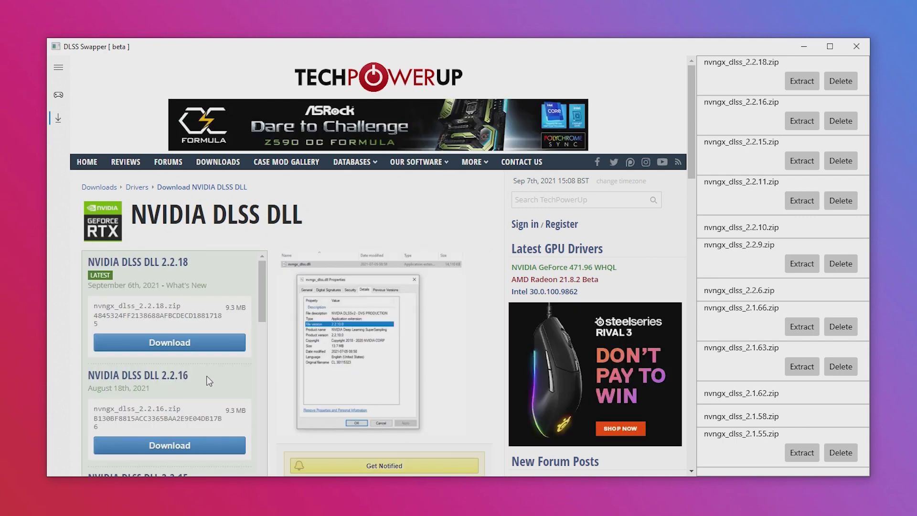
scroll(716, 311, "down", 10)
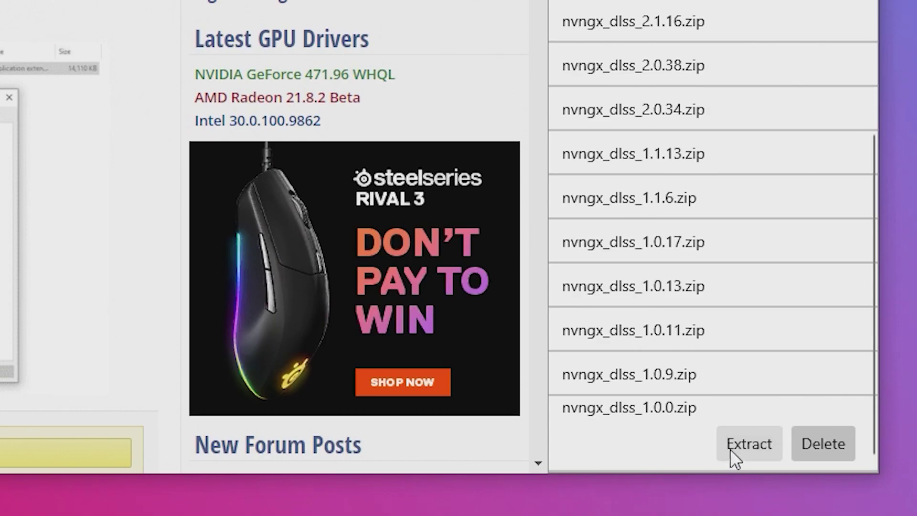
left_click(738, 448)
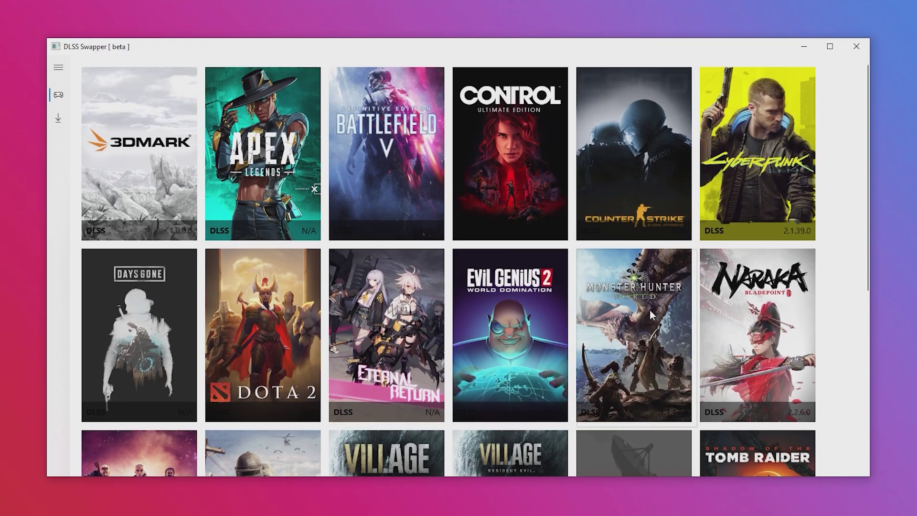
Update Cyberpunk 2077 to DLSS 2.2.18.0, then reopen its options and click Reset
left_click(787, 223)
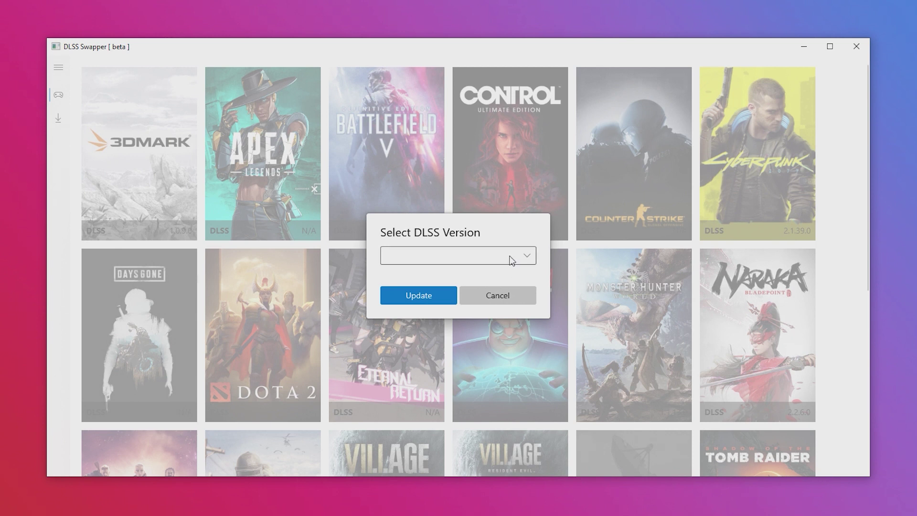
left_click(512, 260)
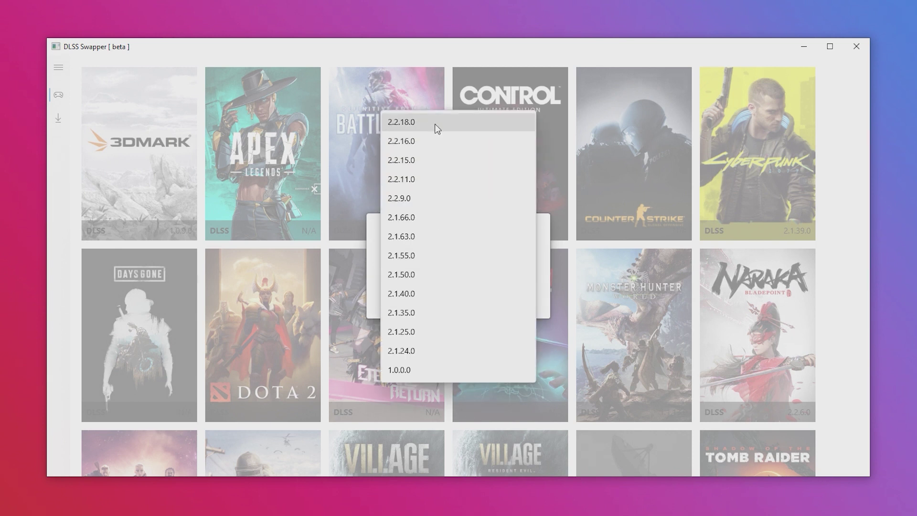
left_click(409, 123)
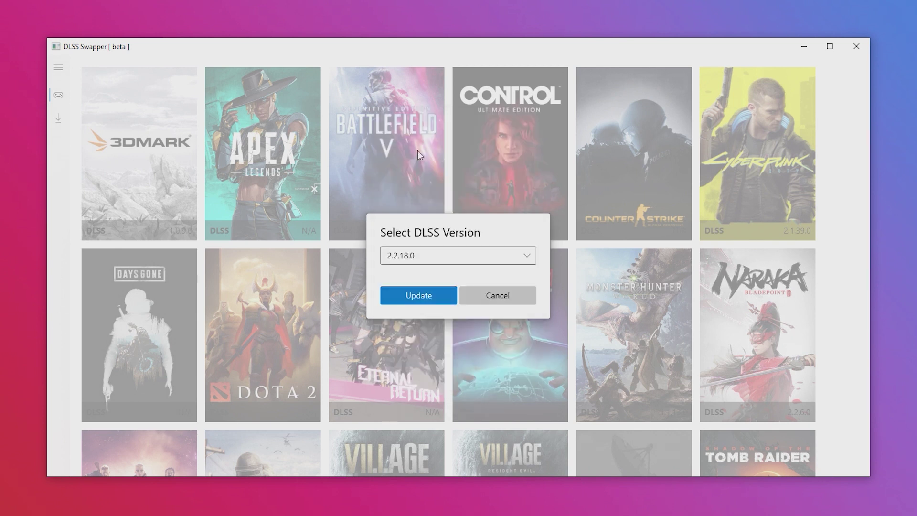
left_click(427, 294)
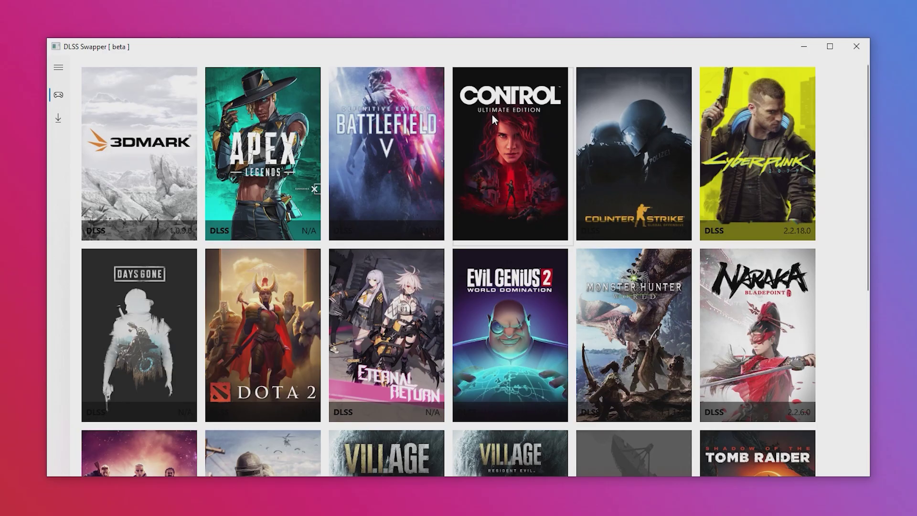
left_click(724, 208)
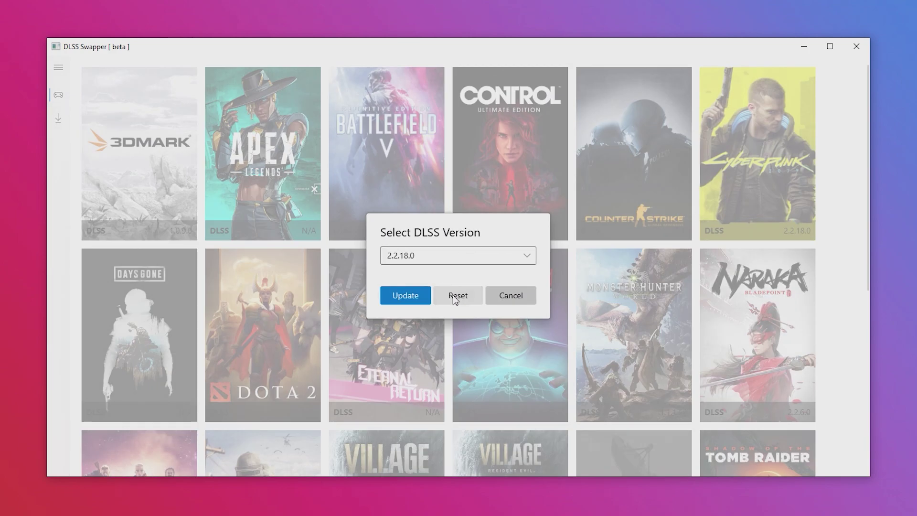
left_click(453, 296)
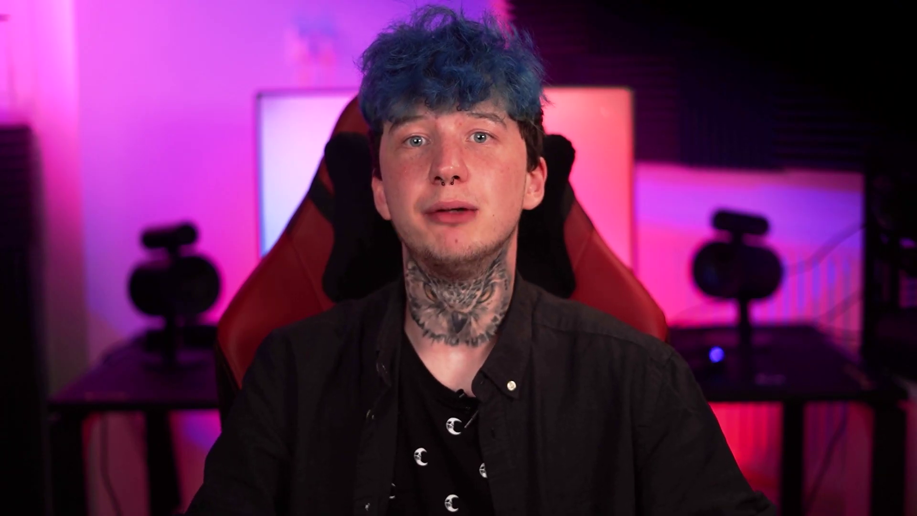